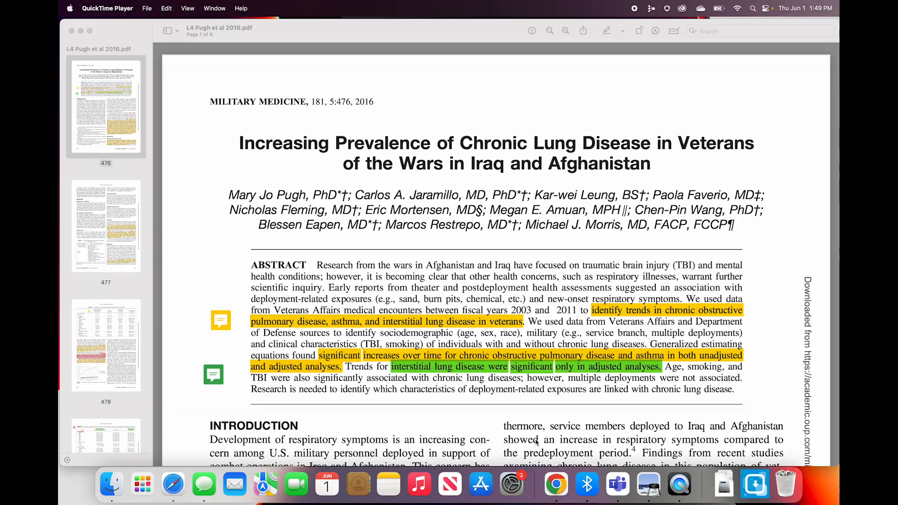
Step: Review the article from the abstract through Table II and the highlighted results to Table III on page 4
{"action": "scroll", "coordinate": [536, 442], "scroll_direction": "down", "scroll_amount": 5}
{"action": "scroll", "coordinate": [536, 442], "scroll_direction": "down", "scroll_amount": 20}
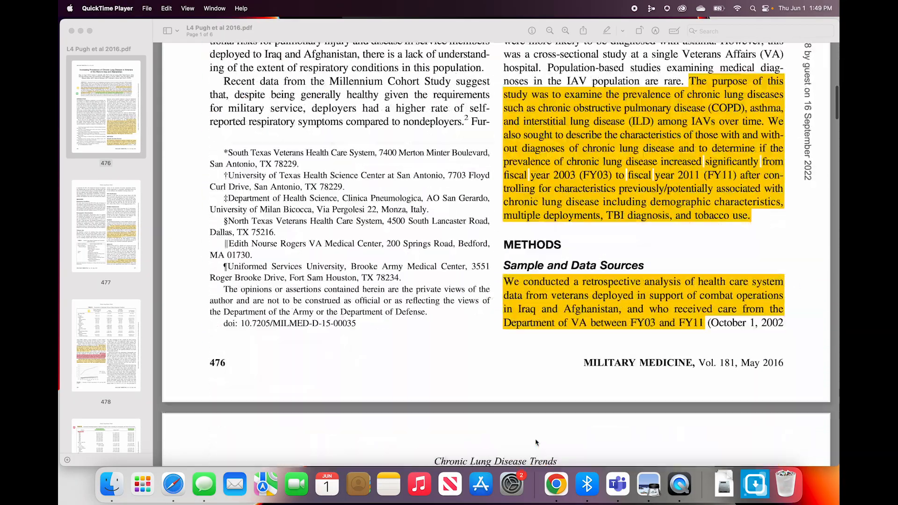
{"action": "scroll", "coordinate": [536, 442], "scroll_direction": "down", "scroll_amount": 15}
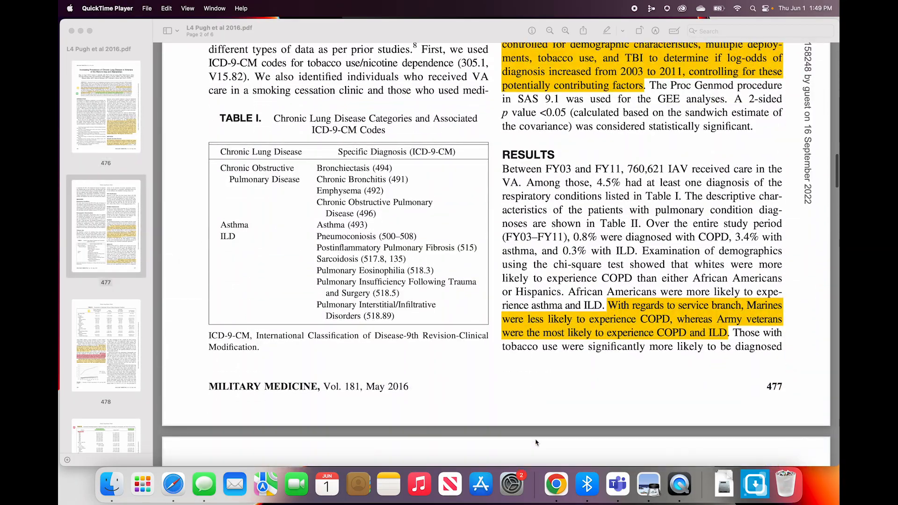
{"action": "scroll", "coordinate": [536, 442], "scroll_direction": "up", "scroll_amount": 3}
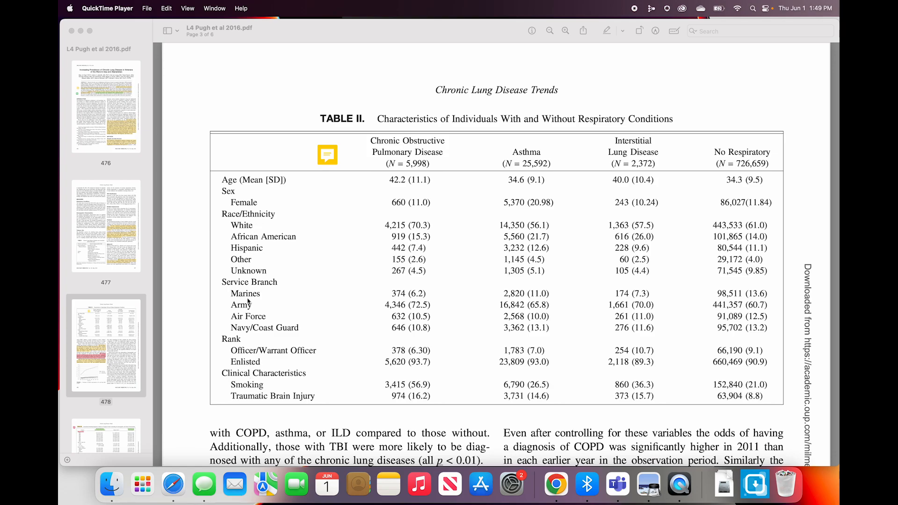
{"action": "scroll", "coordinate": [251, 297], "scroll_direction": "down", "scroll_amount": 10}
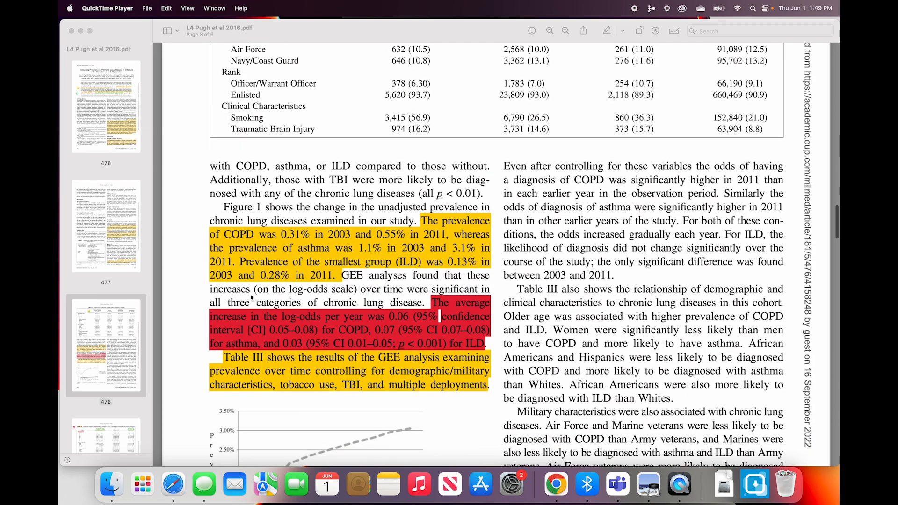
{"action": "scroll", "coordinate": [251, 298], "scroll_direction": "down", "scroll_amount": 15}
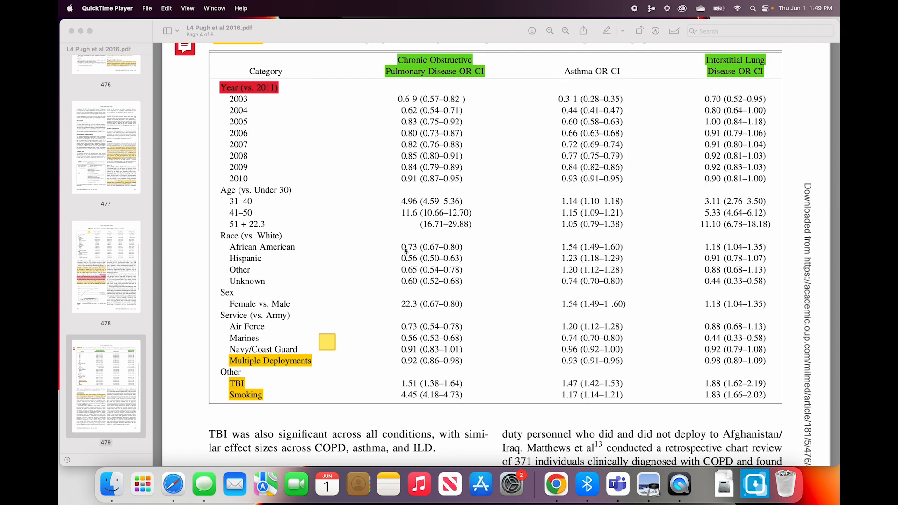
{"action": "scroll", "coordinate": [404, 250], "scroll_direction": "up", "scroll_amount": 3}
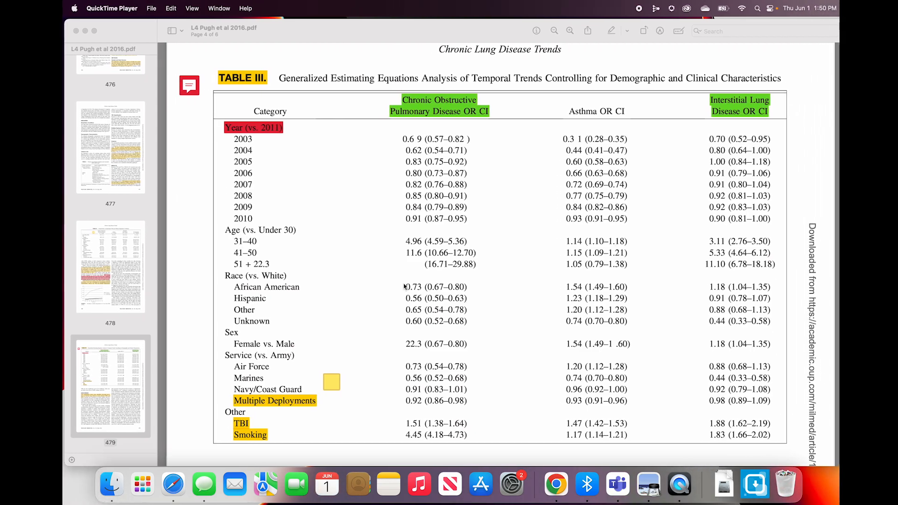
Step: Switch to the SRDR+ extraction in the browser, open its Outcomes section, and compare the listed outcomes with the article's Table III
{"action": "key", "text": "ctrl+Right"}
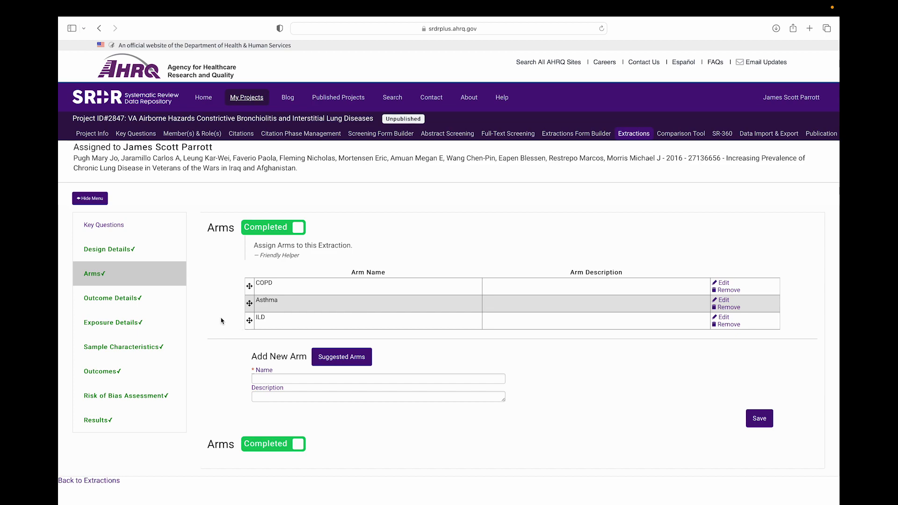
{"action": "left_click", "coordinate": [106, 376]}
{"action": "scroll", "coordinate": [352, 280], "scroll_direction": "down", "scroll_amount": 2}
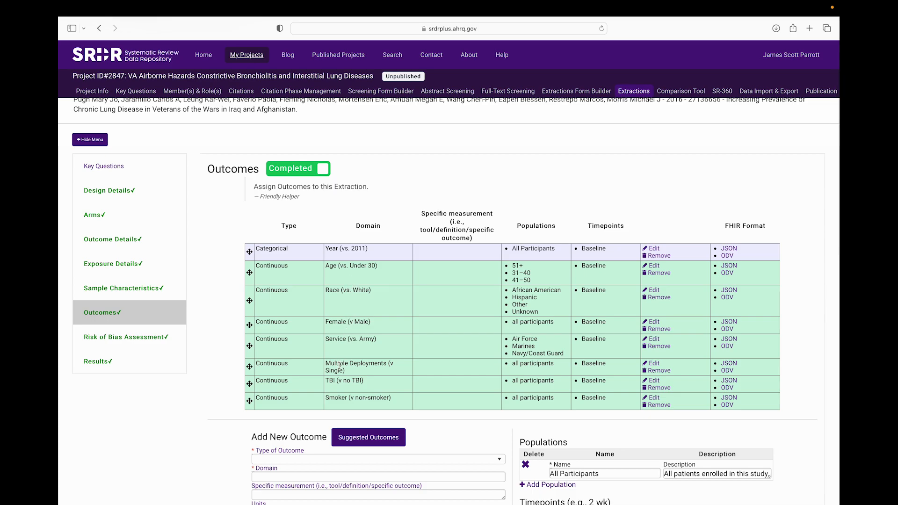
{"action": "key", "text": "ctrl+Left"}
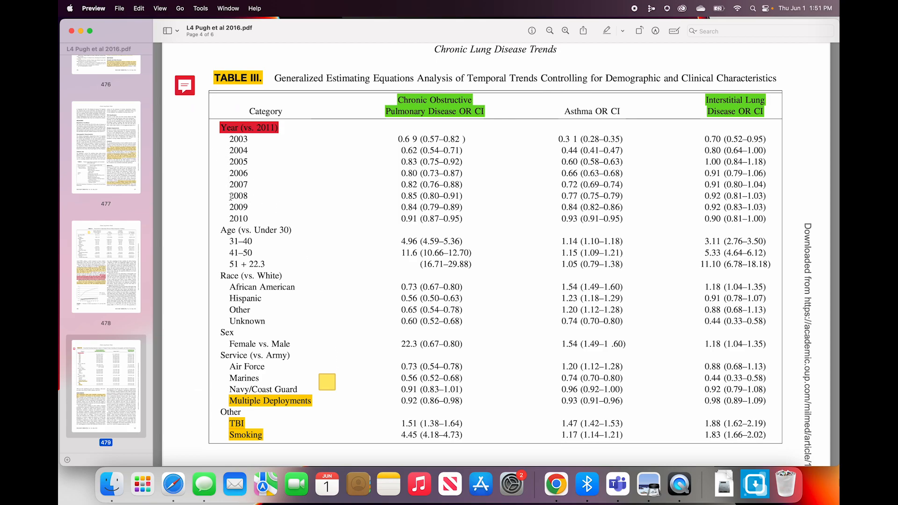
{"action": "key", "text": "ctrl+Right"}
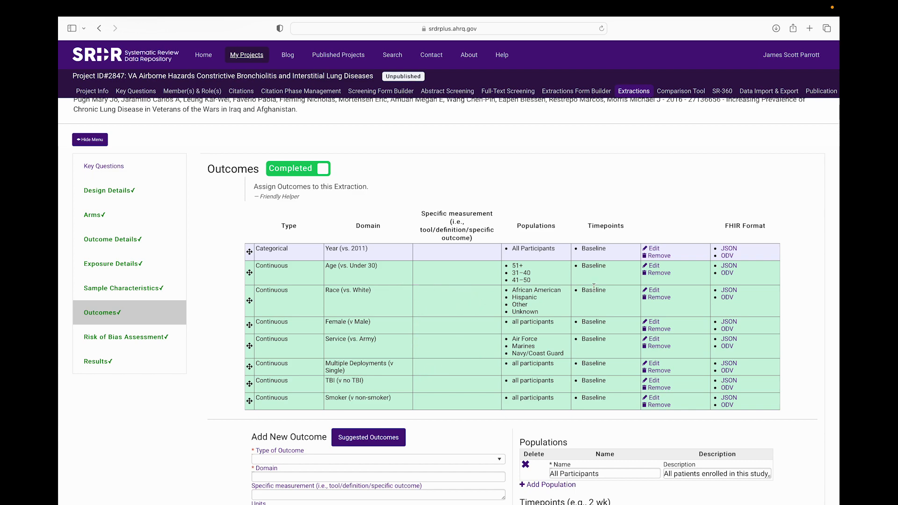
Step: Open the Age (vs. Under 30) outcome for editing, check its age populations against Table III, and return to the extraction
{"action": "left_click", "coordinate": [654, 267]}
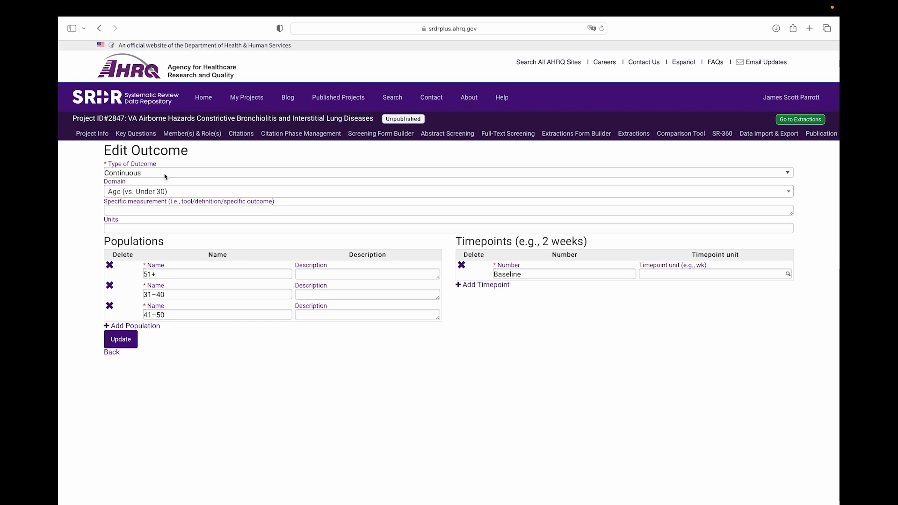
{"action": "key", "text": "ctrl+Left"}
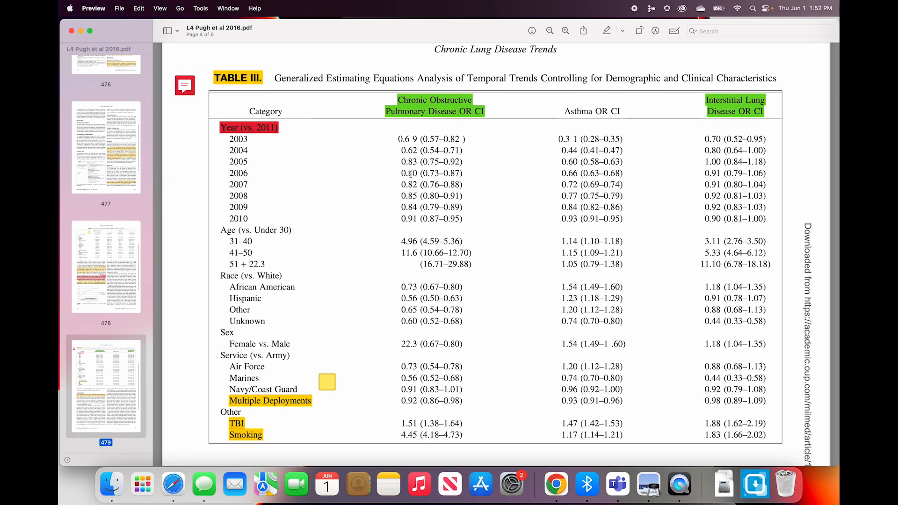
{"action": "key", "text": "ctrl+Right"}
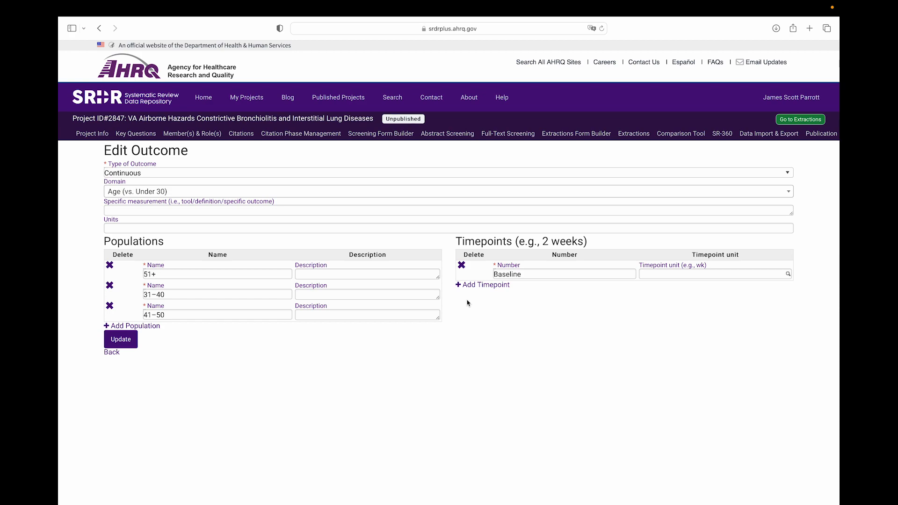
{"action": "left_click", "coordinate": [111, 355]}
Step: Display the Age (vs. Under 30) outcome in the extraction's Results section
{"action": "left_click", "coordinate": [304, 224]}
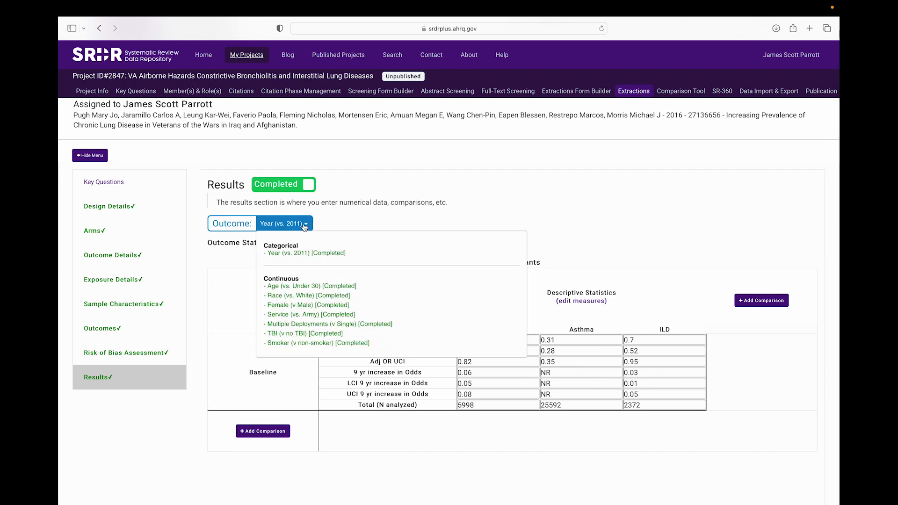
{"action": "left_click", "coordinate": [298, 286]}
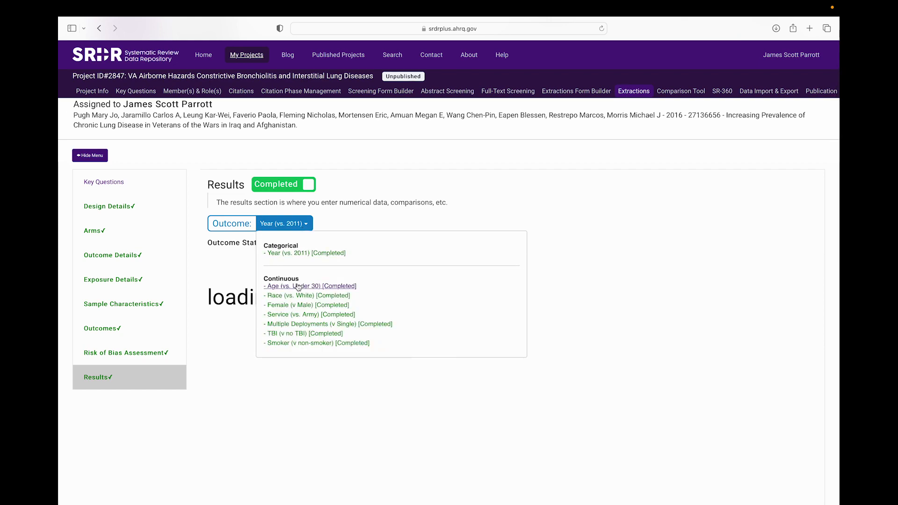
{"action": "left_click", "coordinate": [489, 192]}
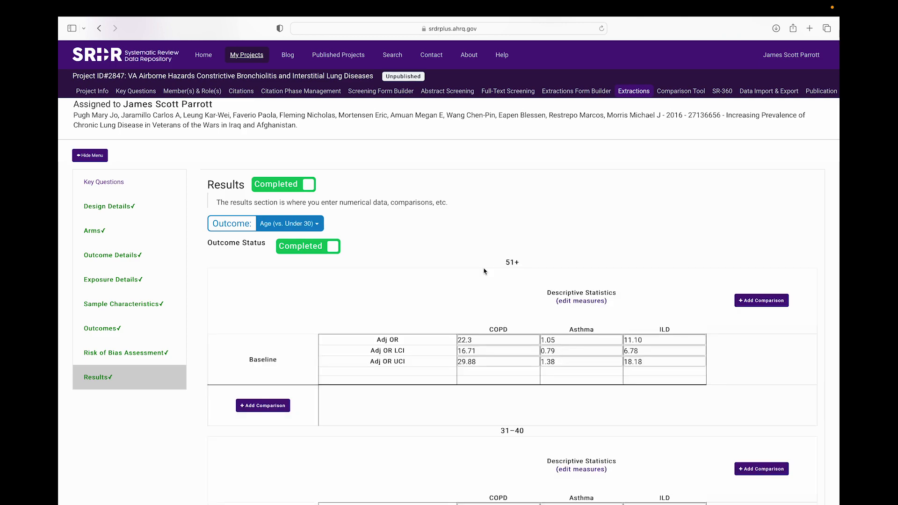
Step: Inspect the measures selected for the 51+ population and compare the results of all age groups with Table III
{"action": "left_click", "coordinate": [576, 301]}
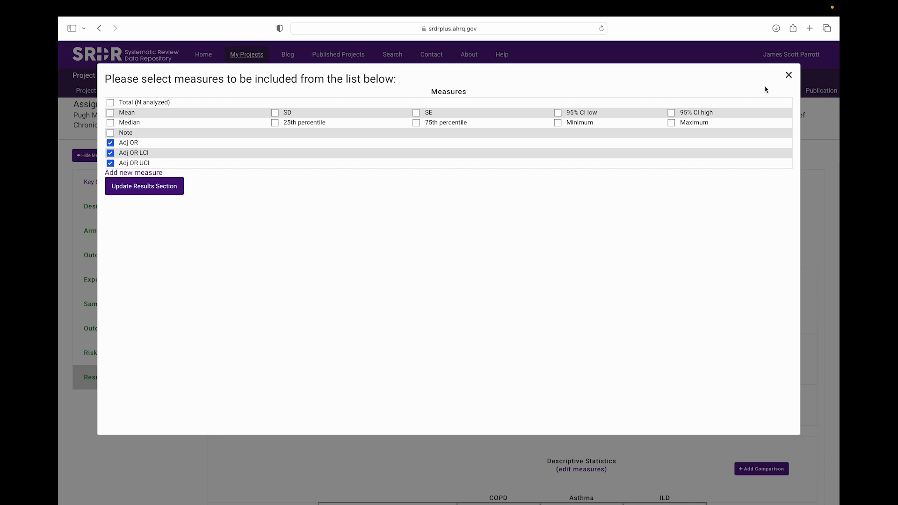
{"action": "left_click", "coordinate": [789, 75]}
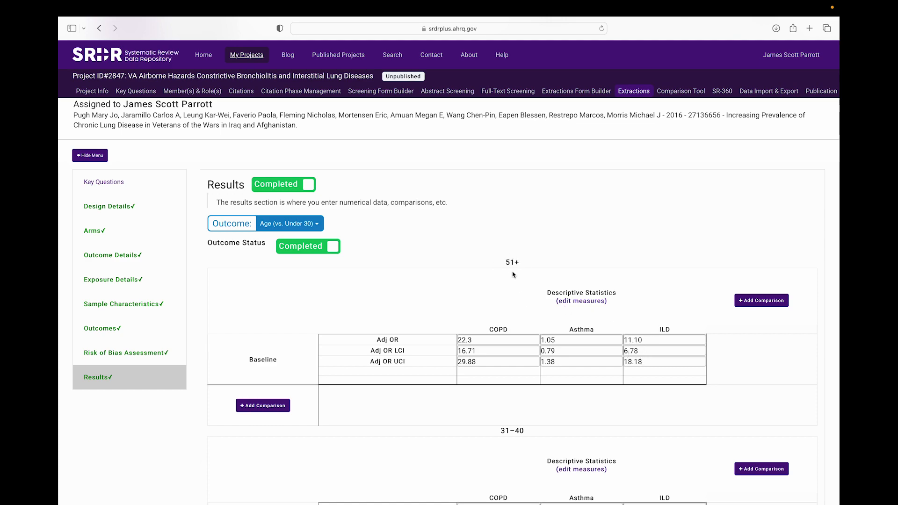
{"action": "key", "text": "ctrl+Left"}
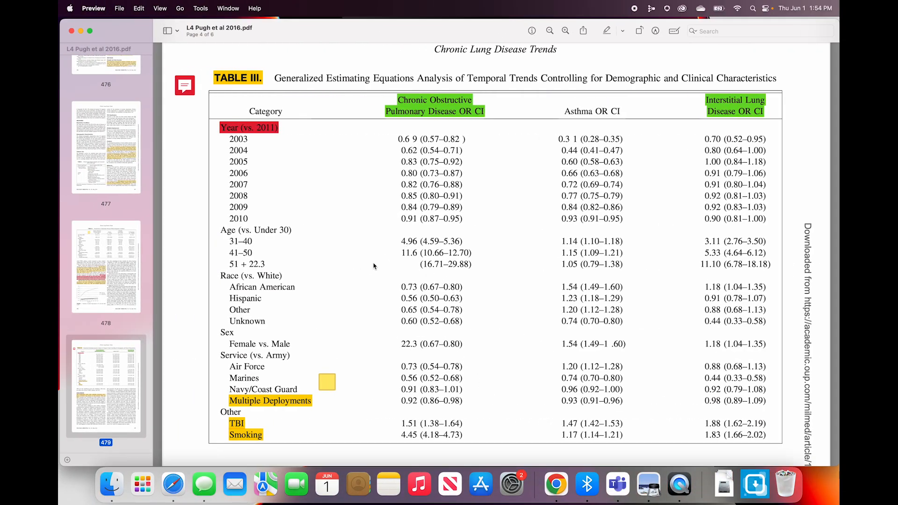
{"action": "key", "text": "ctrl+Right"}
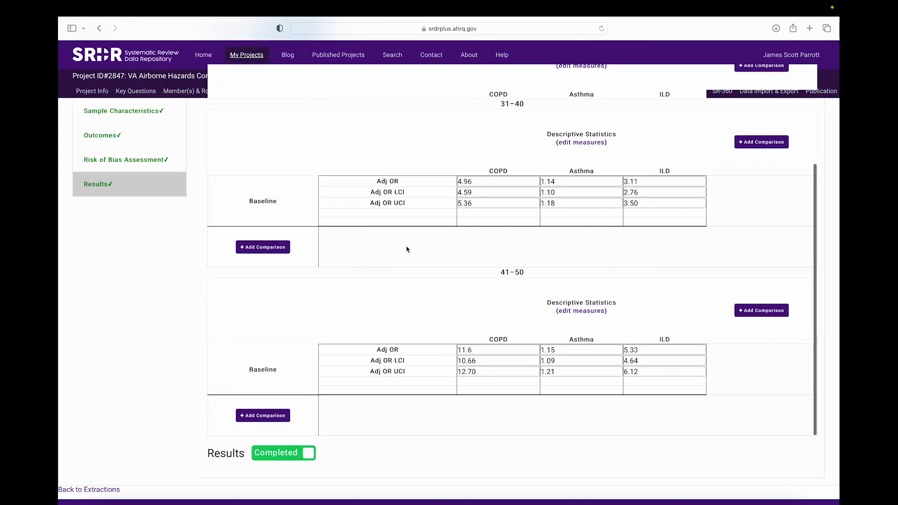
{"action": "scroll", "coordinate": [407, 248], "scroll_direction": "up", "scroll_amount": 5}
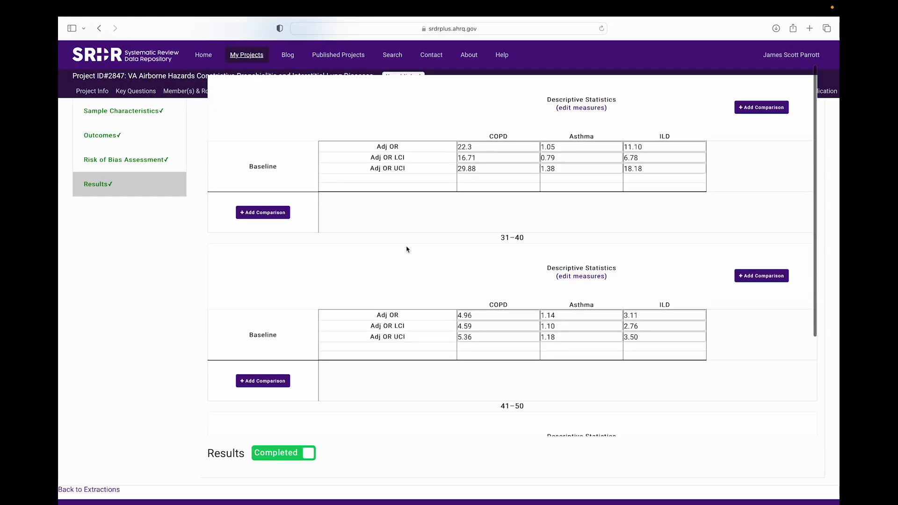
{"action": "scroll", "coordinate": [406, 248], "scroll_direction": "up", "scroll_amount": 5}
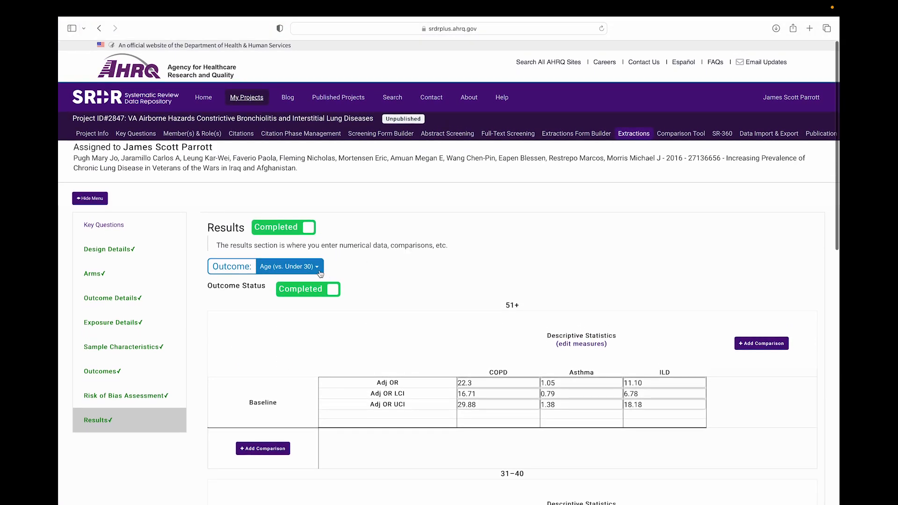
Step: Display the Year (vs. 2011) results and look up the yearly log-odds increase passage below Table II in the article
{"action": "left_click", "coordinate": [318, 269]}
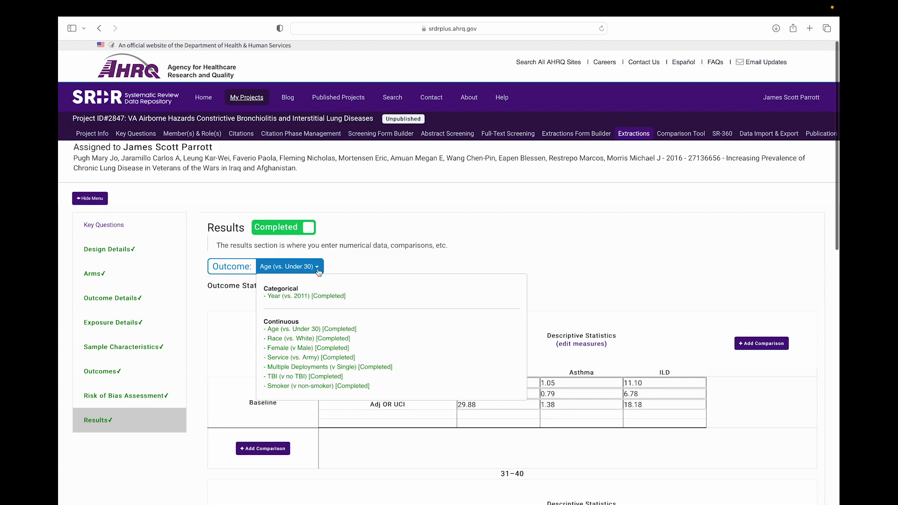
{"action": "left_click", "coordinate": [314, 296]}
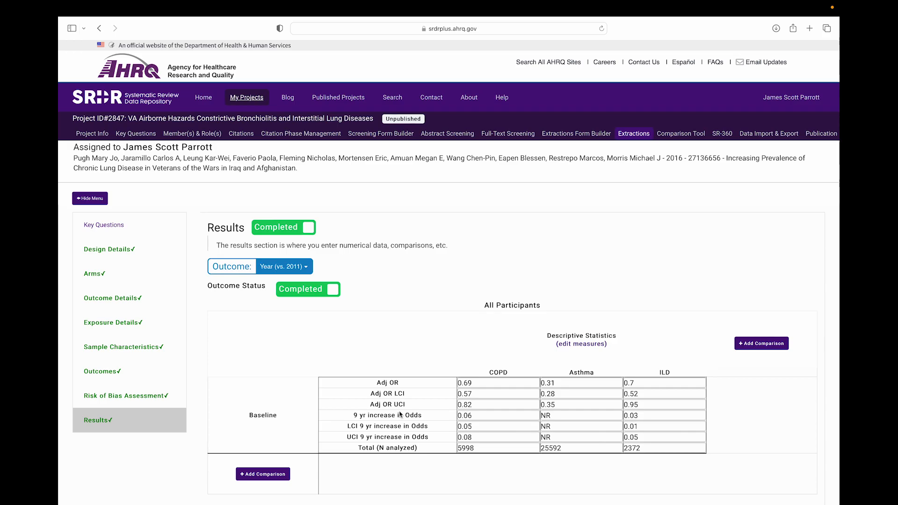
{"action": "key", "text": "ctrl+Left"}
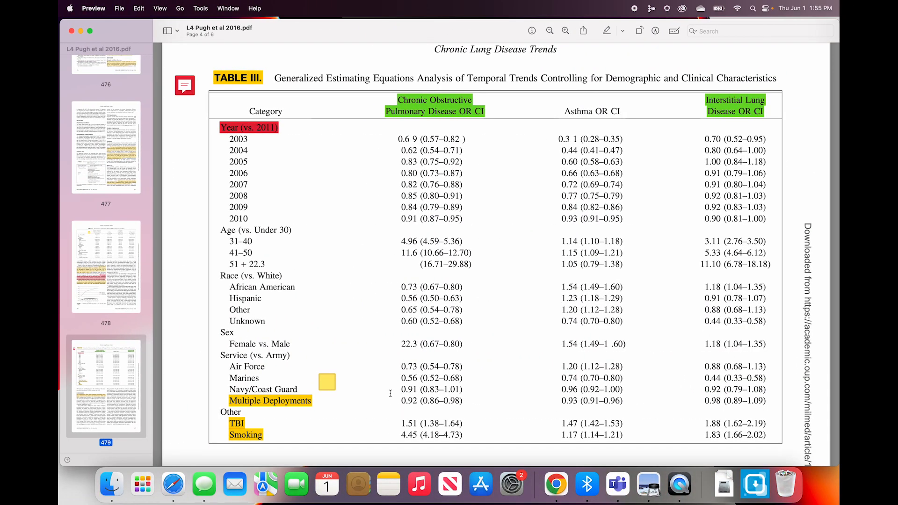
{"action": "scroll", "coordinate": [391, 393], "scroll_direction": "up", "scroll_amount": 15}
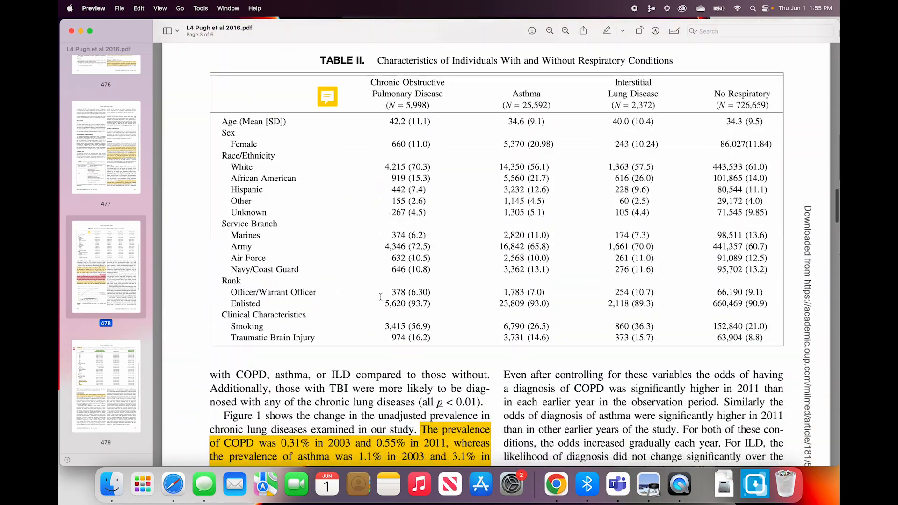
{"action": "scroll", "coordinate": [381, 296], "scroll_direction": "down", "scroll_amount": 5}
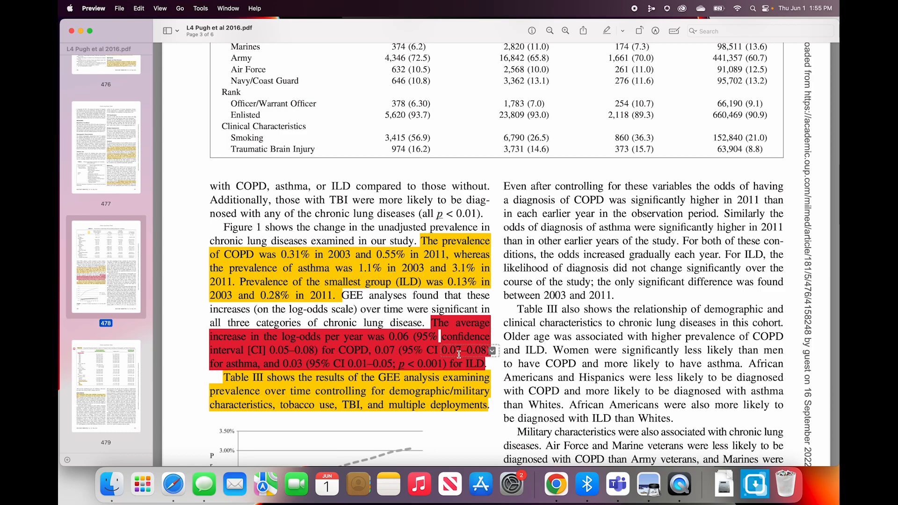
Step: Compare the Year (vs. 2011) results, including the Total (N analyzed) row, with the article's log-odds passage and the Table II group sizes
{"action": "key", "text": "ctrl+Right"}
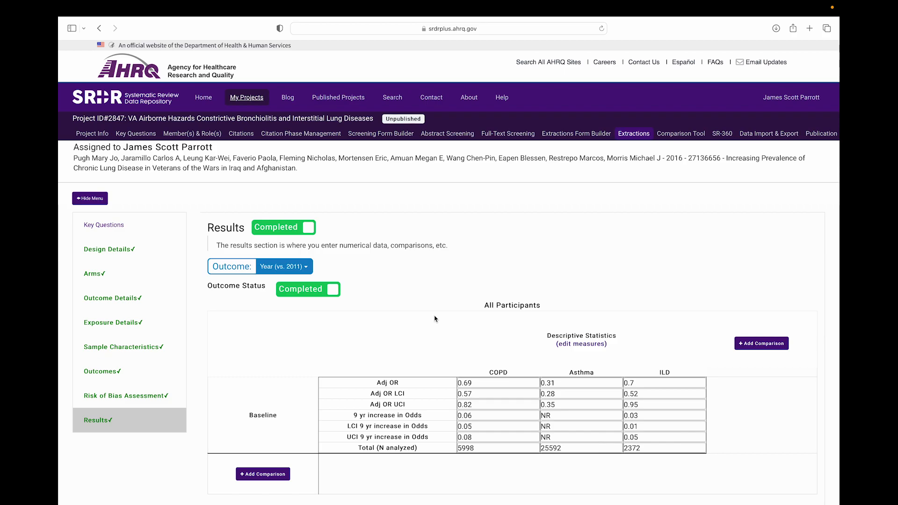
{"action": "key", "text": "ctrl+Left"}
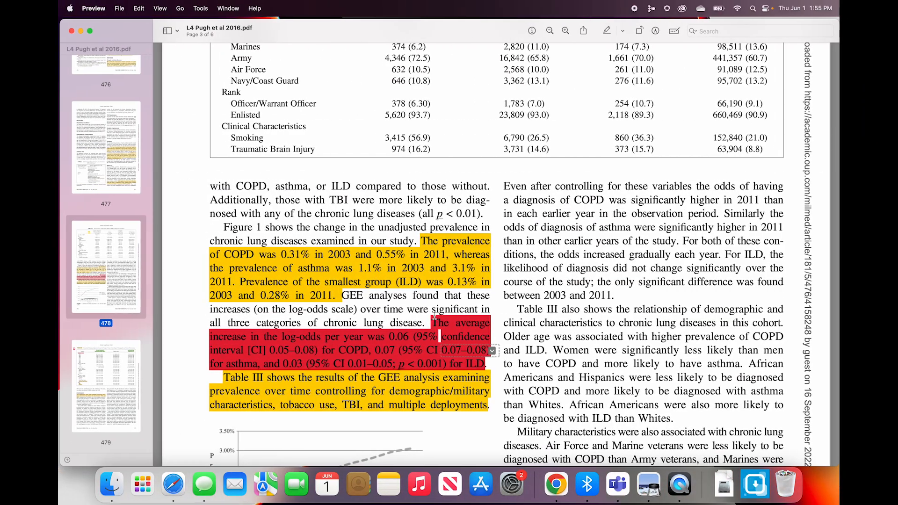
{"action": "scroll", "coordinate": [572, 259], "scroll_direction": "up", "scroll_amount": 10}
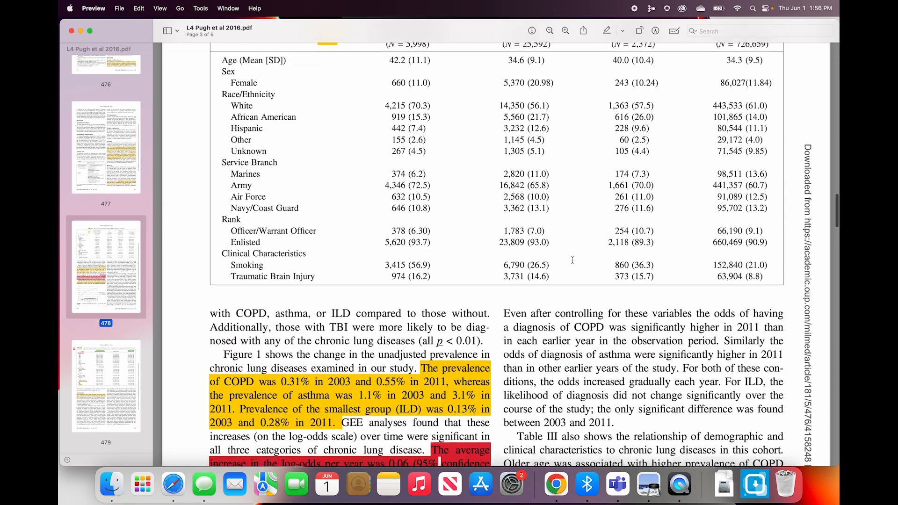
{"action": "scroll", "coordinate": [572, 259], "scroll_direction": "down", "scroll_amount": 4}
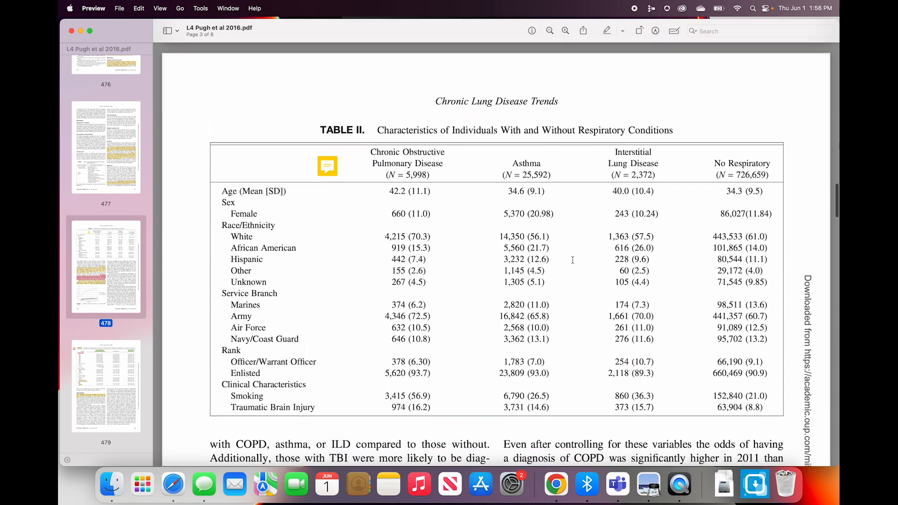